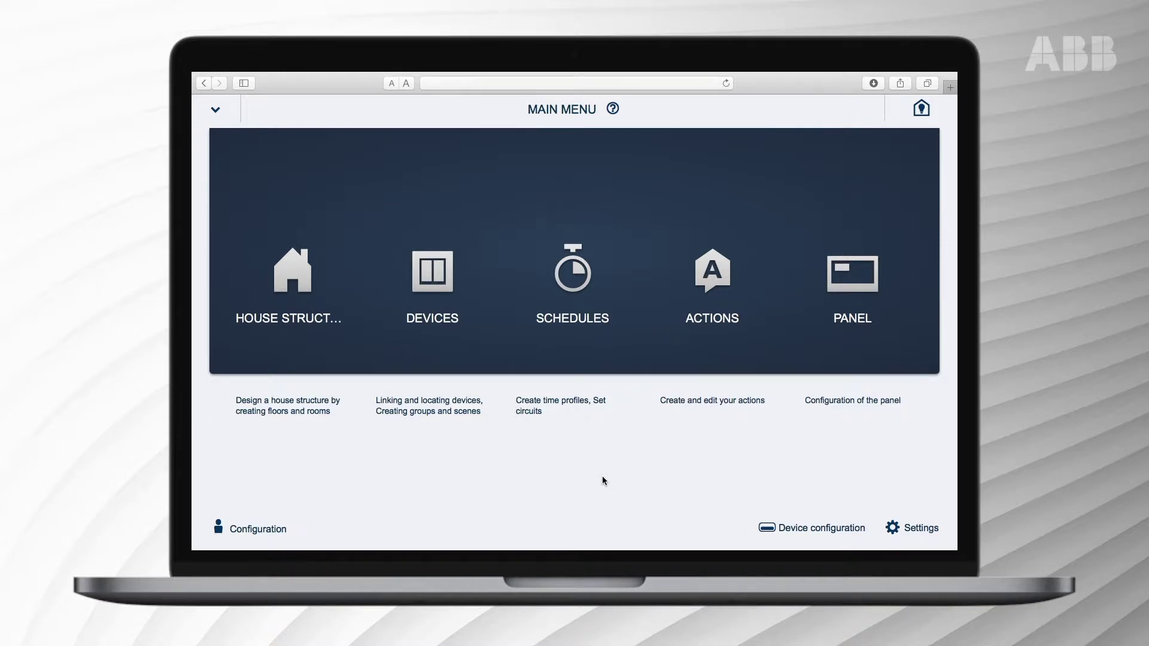
Step: Start a new regular time profile under Schedules and name it 'Lights'
click(554, 284)
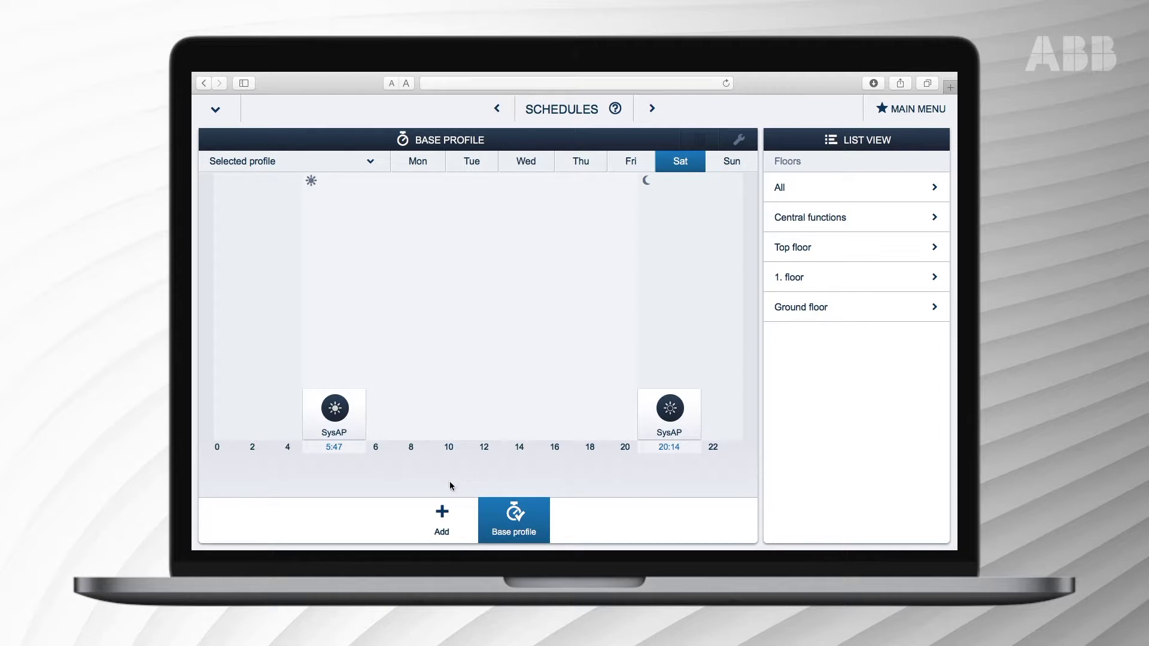
click(442, 515)
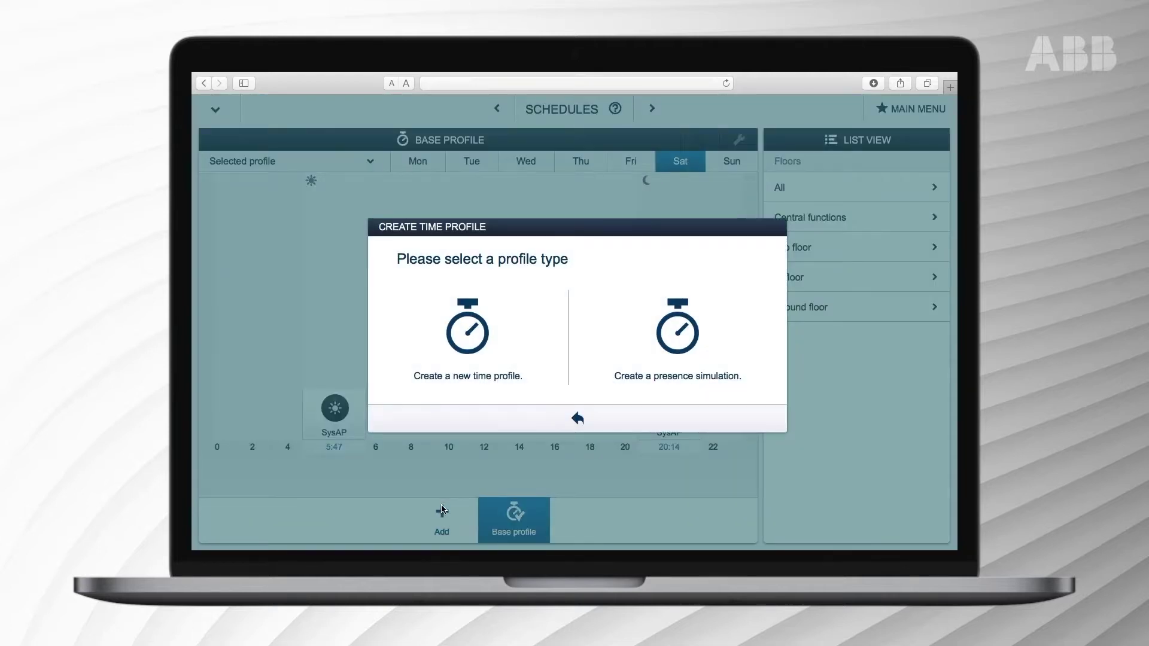
click(470, 353)
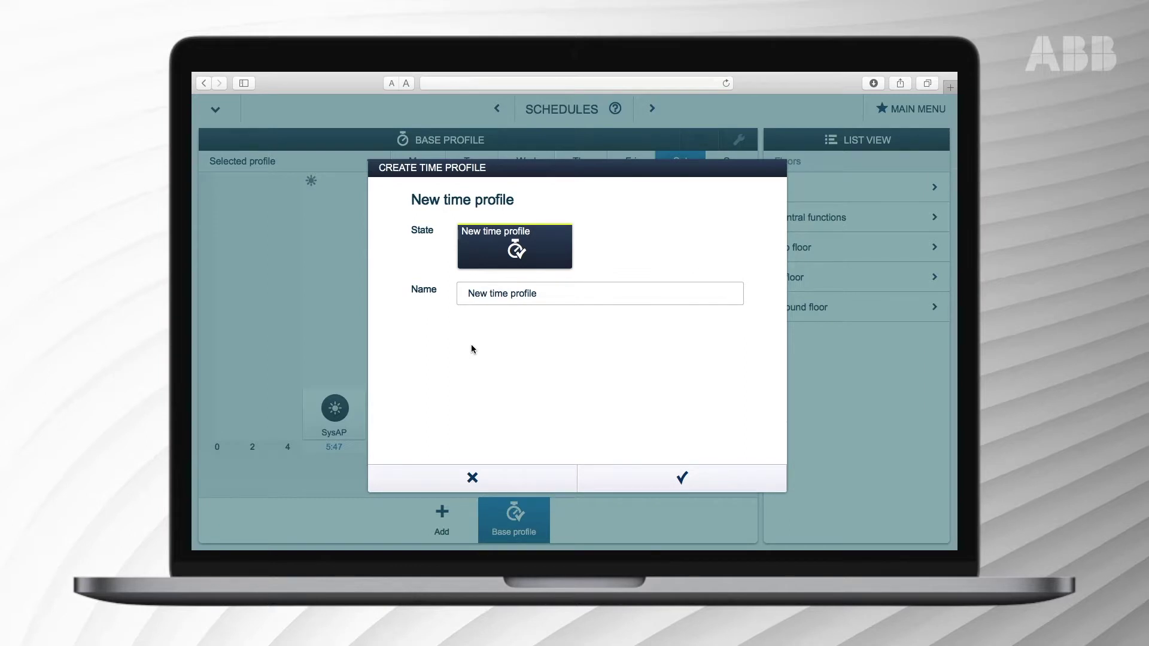
triple_click(495, 292)
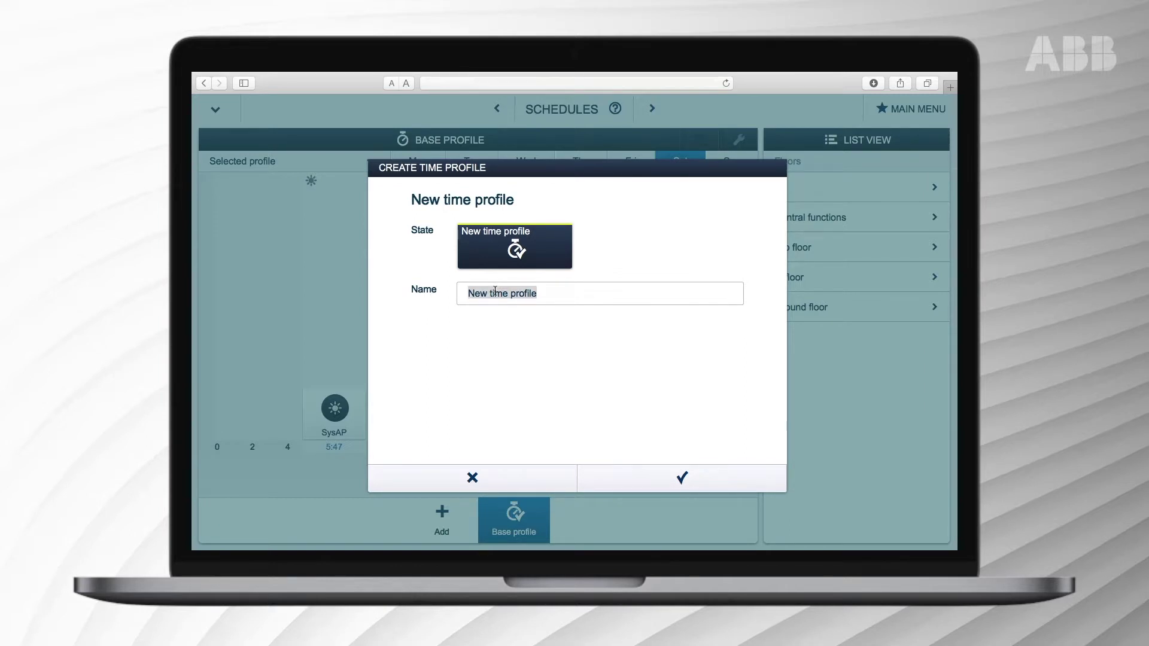
text(Lights)
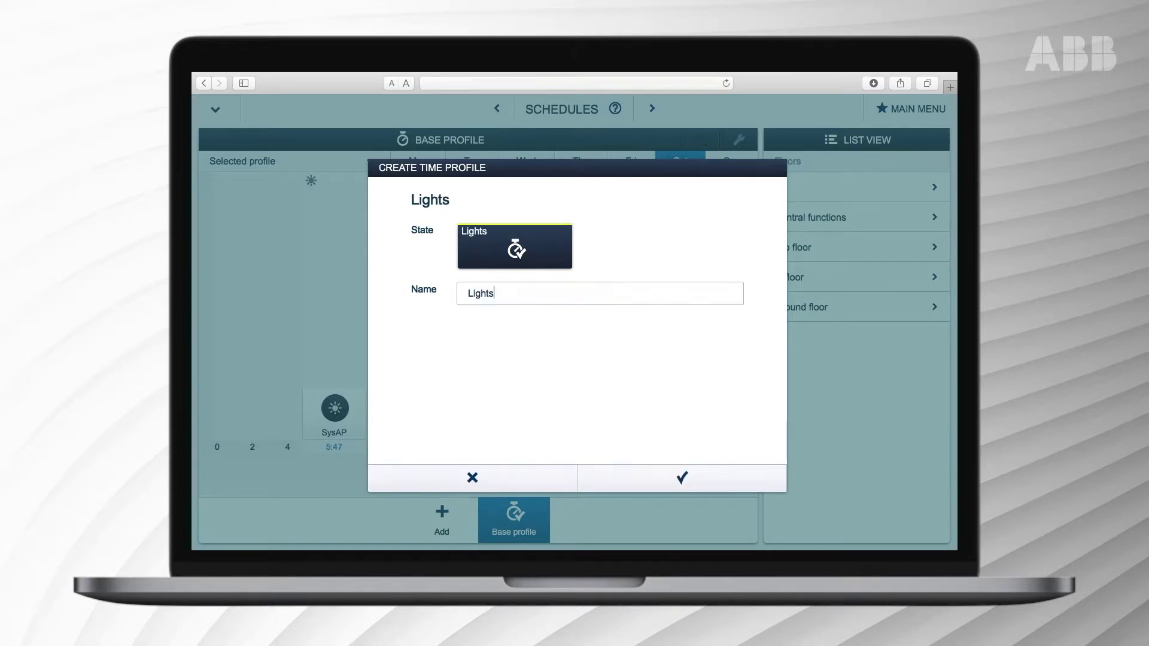
Step: Create the Lights profile and place a Ground floor Livingroom light's switching point on its chart
click(629, 485)
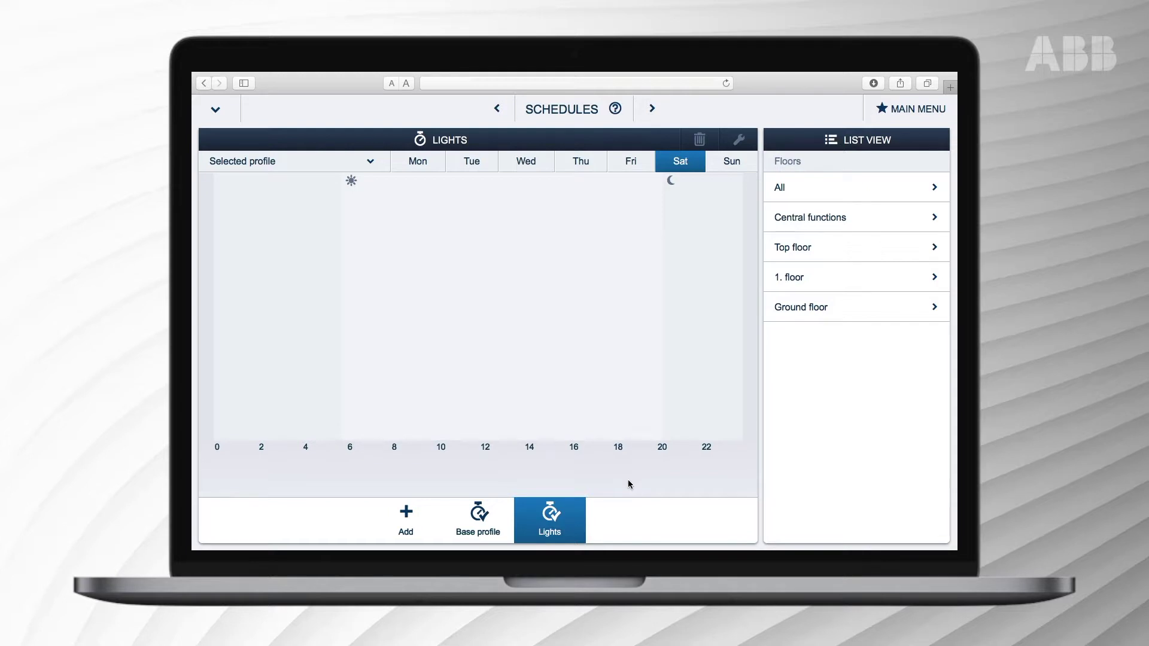
click(796, 307)
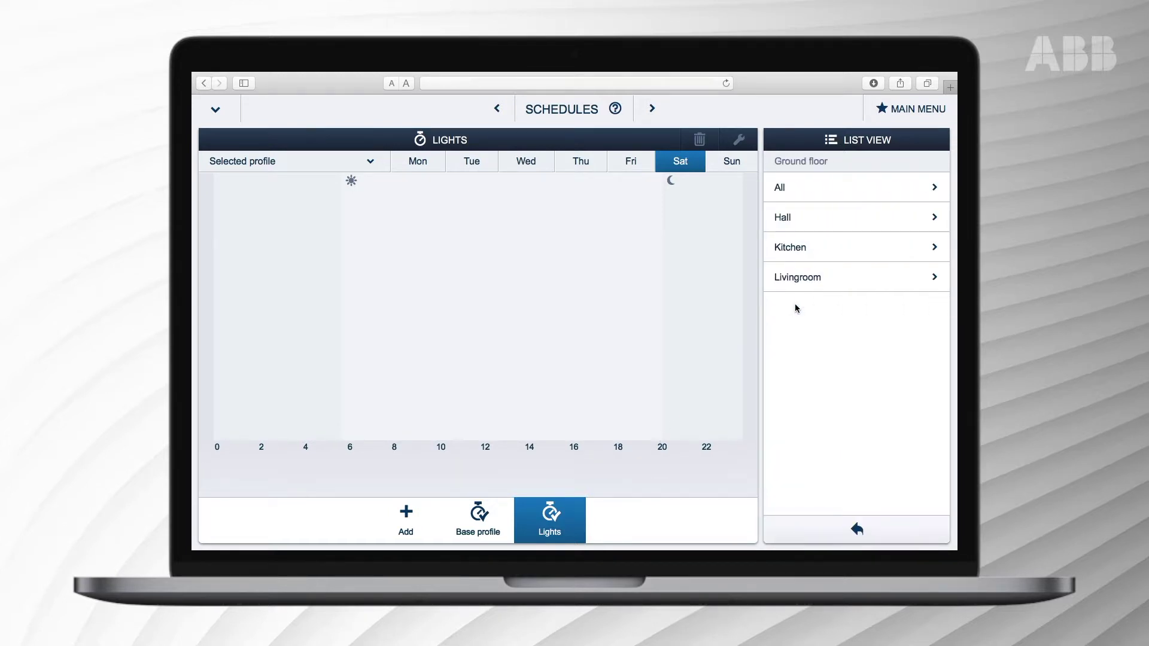
click(808, 282)
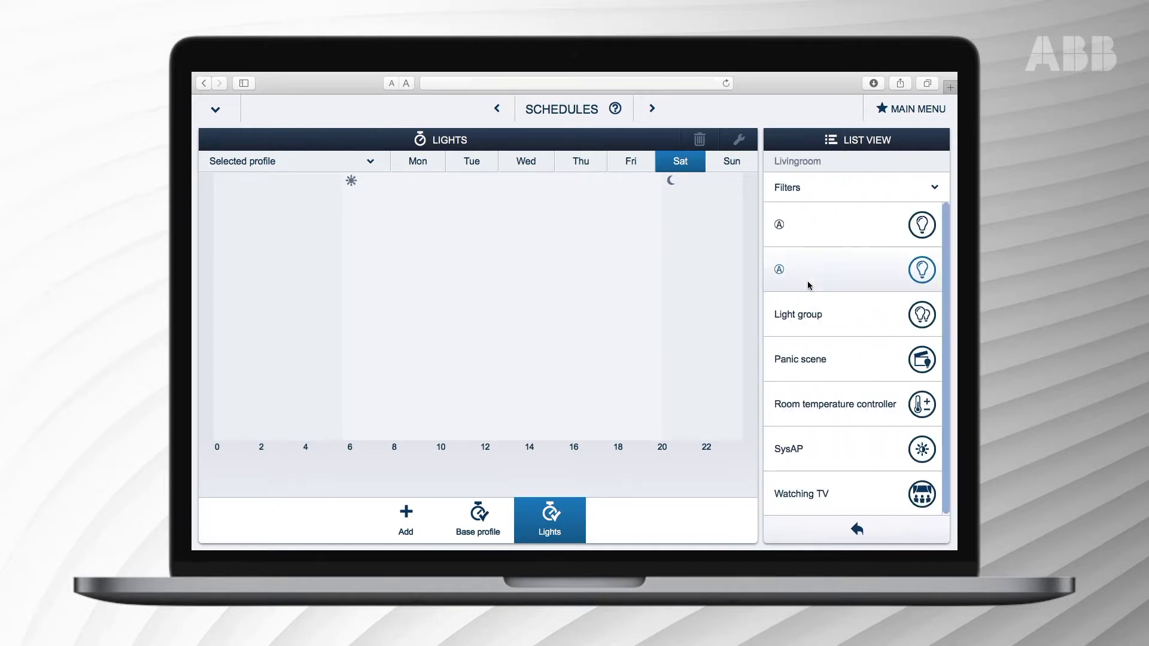
click(808, 282)
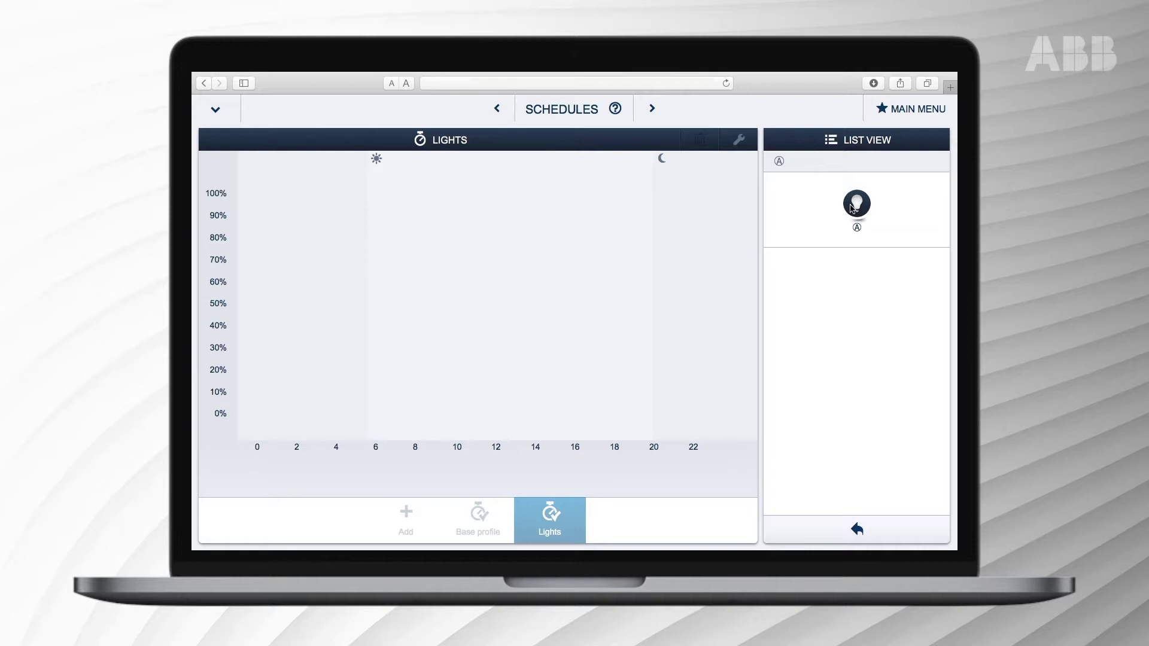
drag(852, 208, 400, 306)
Step: Save the first point as 7:00 at 50% on Mon–Fri, then place a second point near 9:00
click(819, 234)
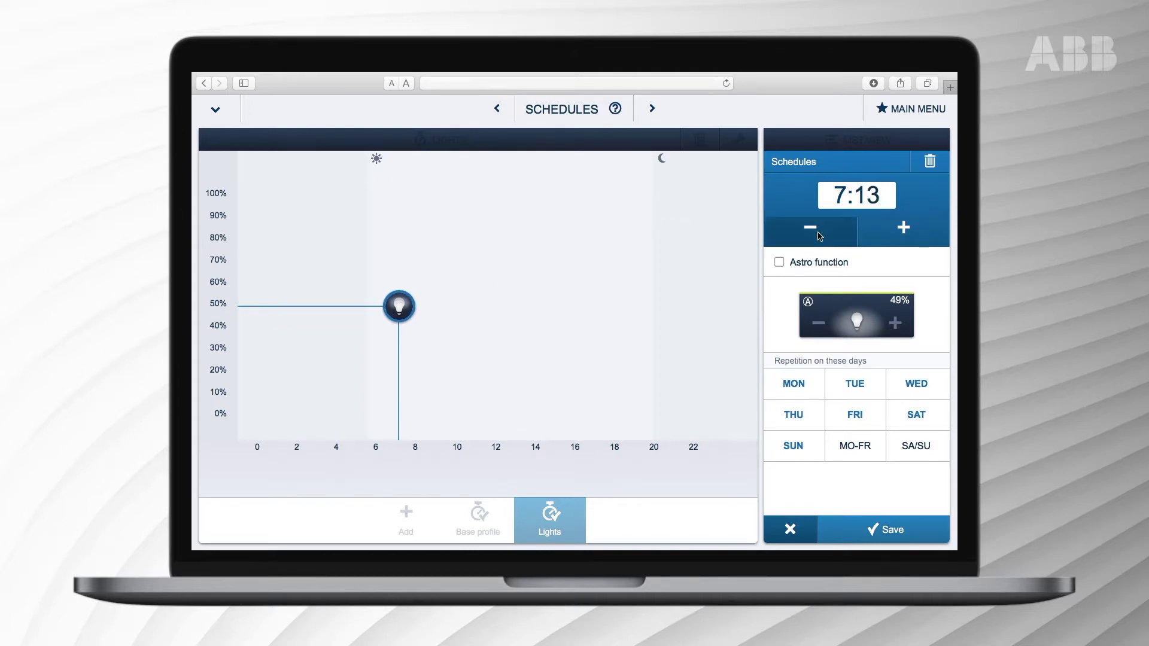
click(820, 236)
click(820, 235)
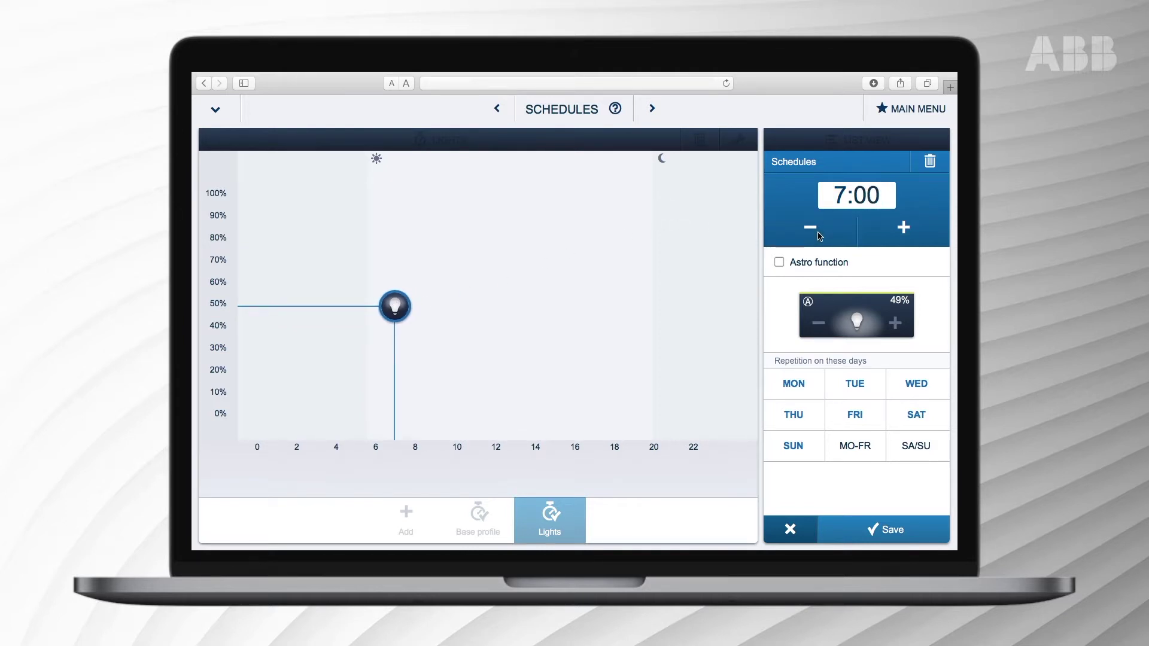
click(896, 324)
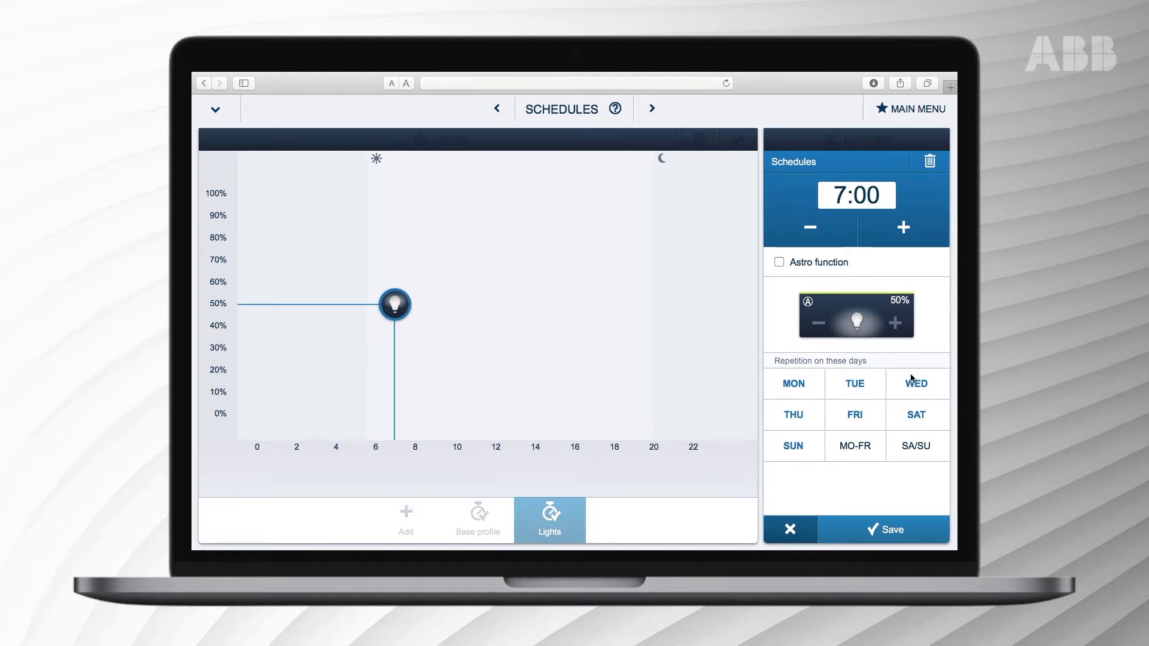
click(917, 416)
click(796, 454)
click(871, 534)
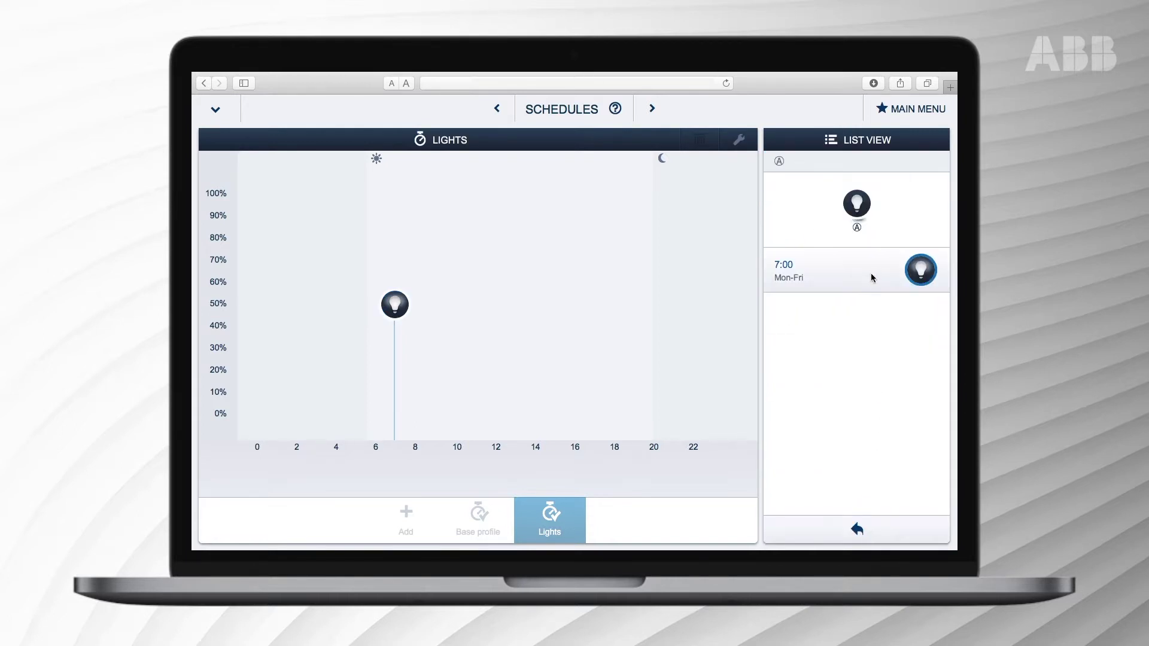
drag(858, 213, 436, 284)
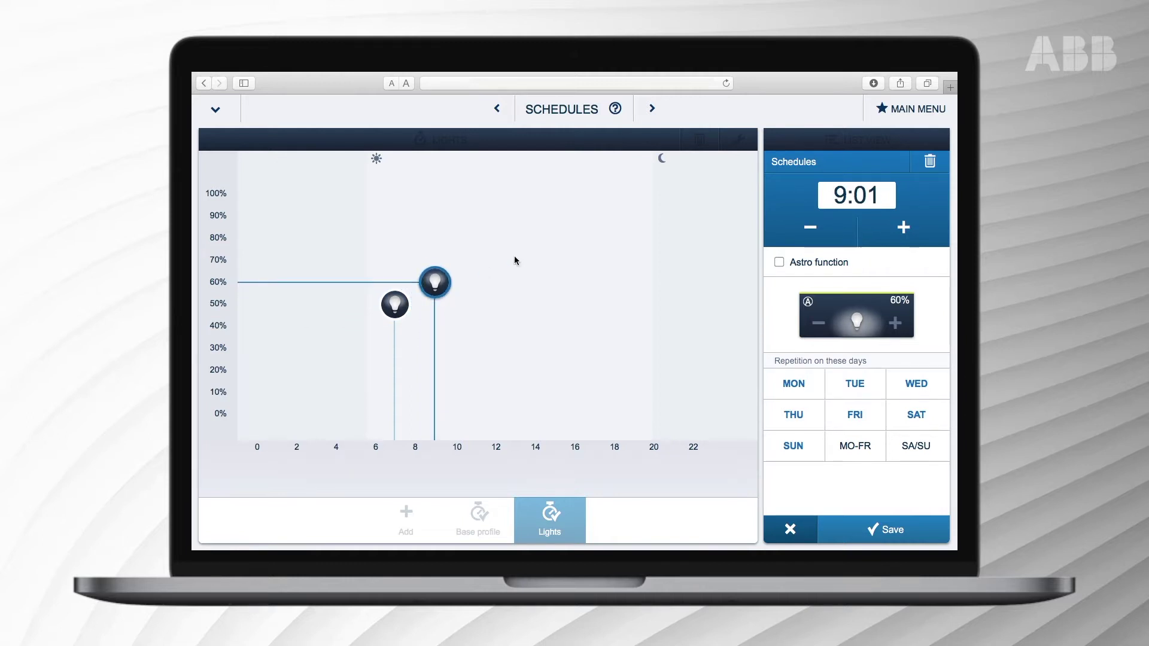
Step: Make the second point 9:00, repeating only on Saturday and Sunday, and save it
click(789, 235)
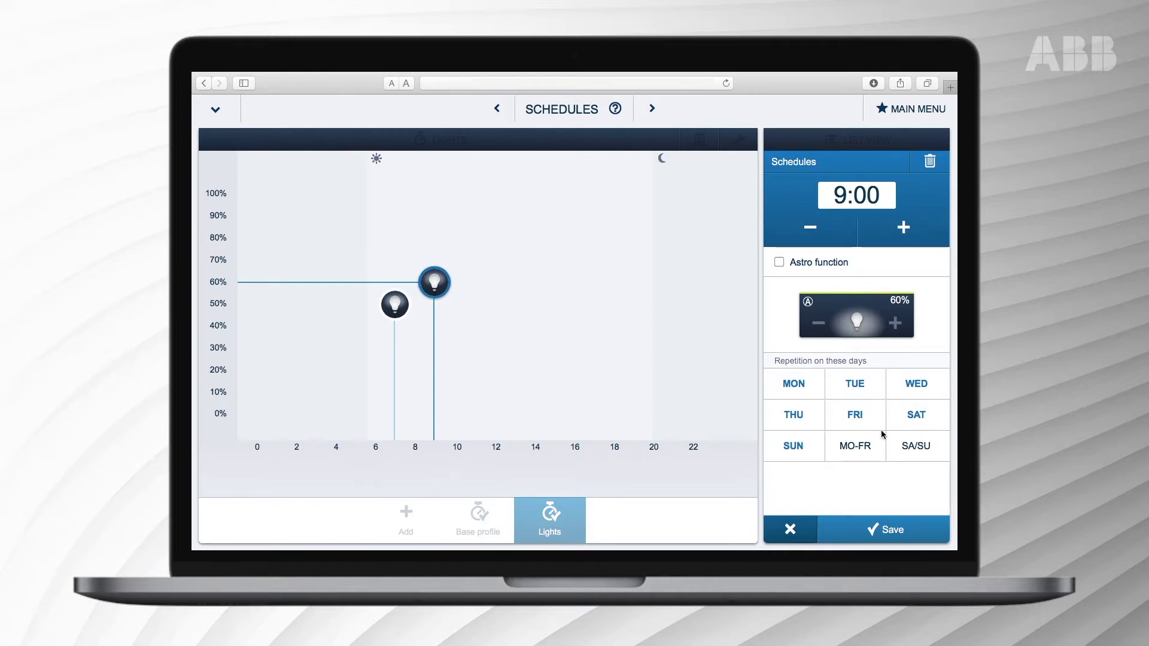
click(863, 414)
click(802, 413)
click(802, 389)
click(872, 383)
click(878, 455)
click(892, 530)
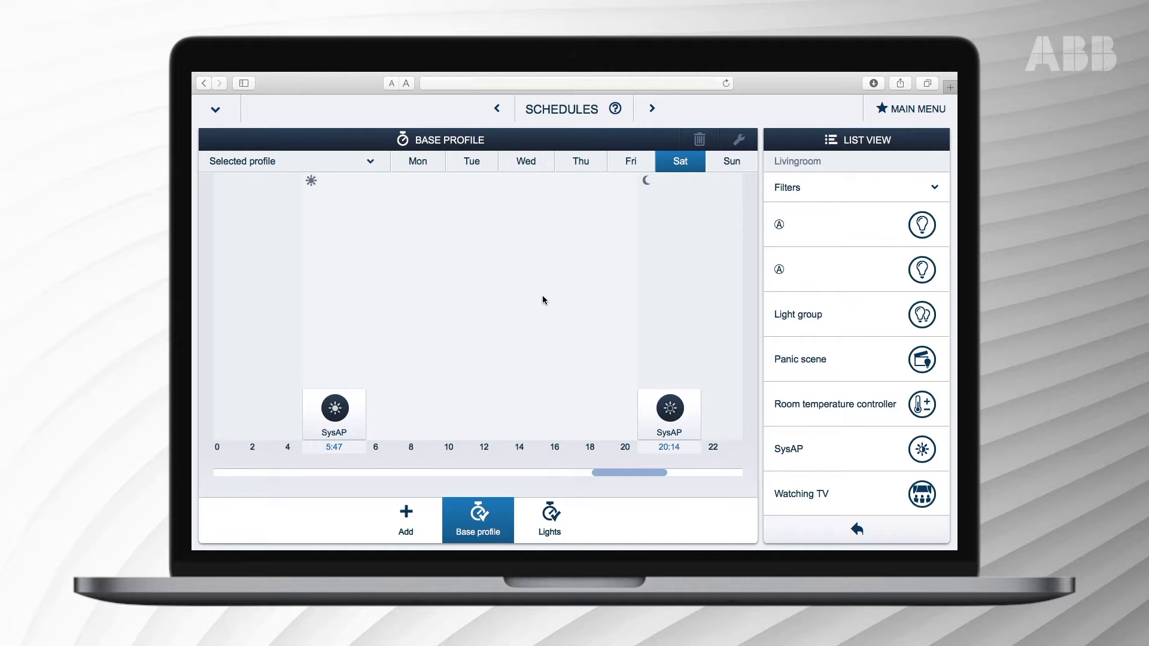
Step: Add a regular time profile named 'Outdoor lighting' and confirm its creation
click(403, 515)
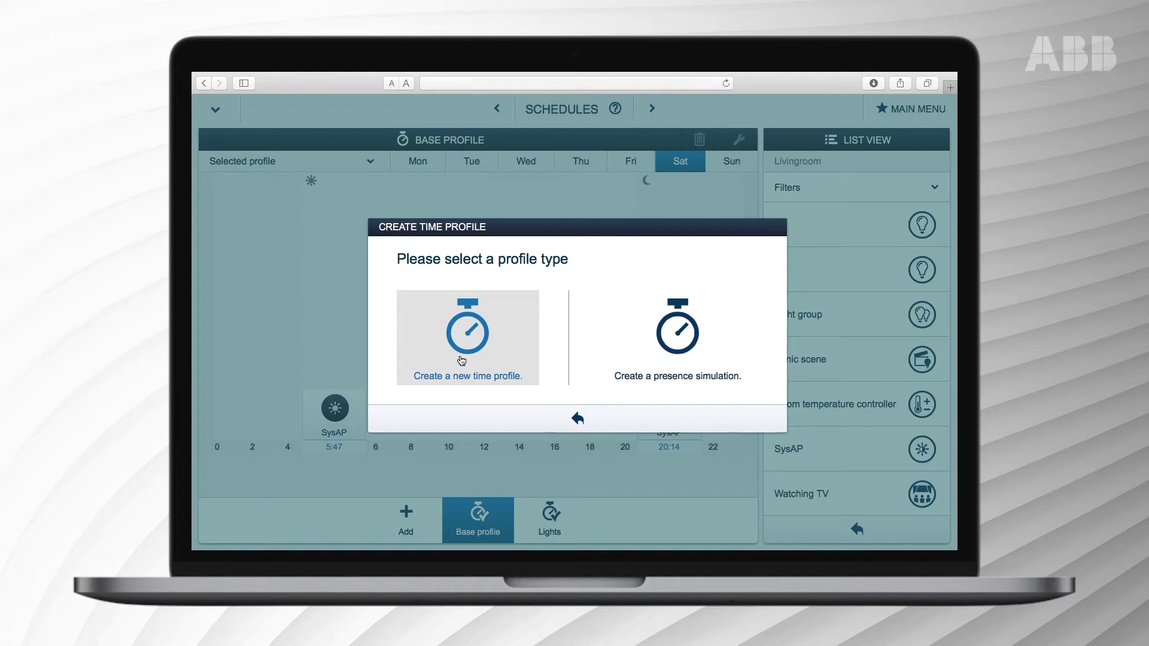
click(461, 361)
click(562, 294)
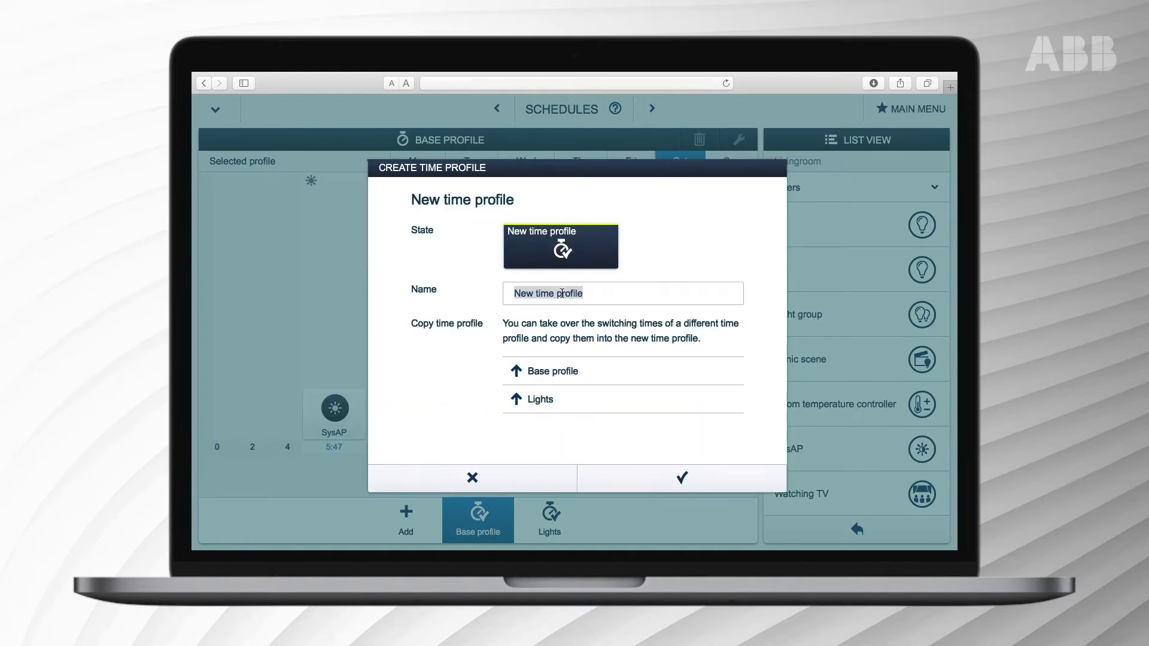
text(Out)
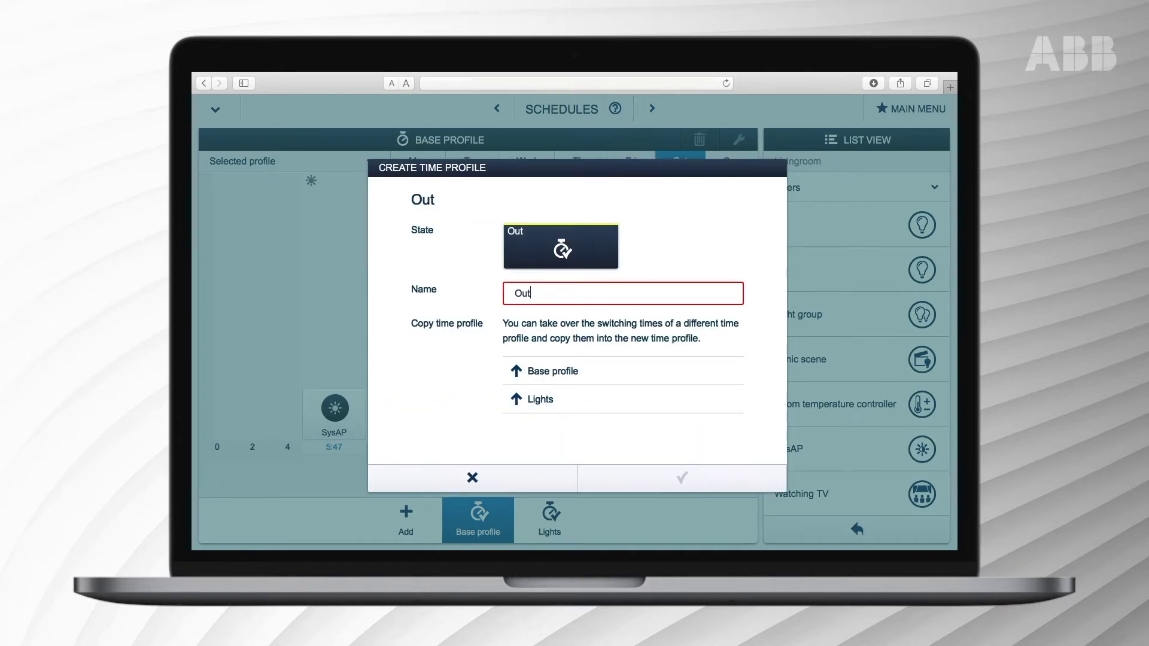
text(door ligh)
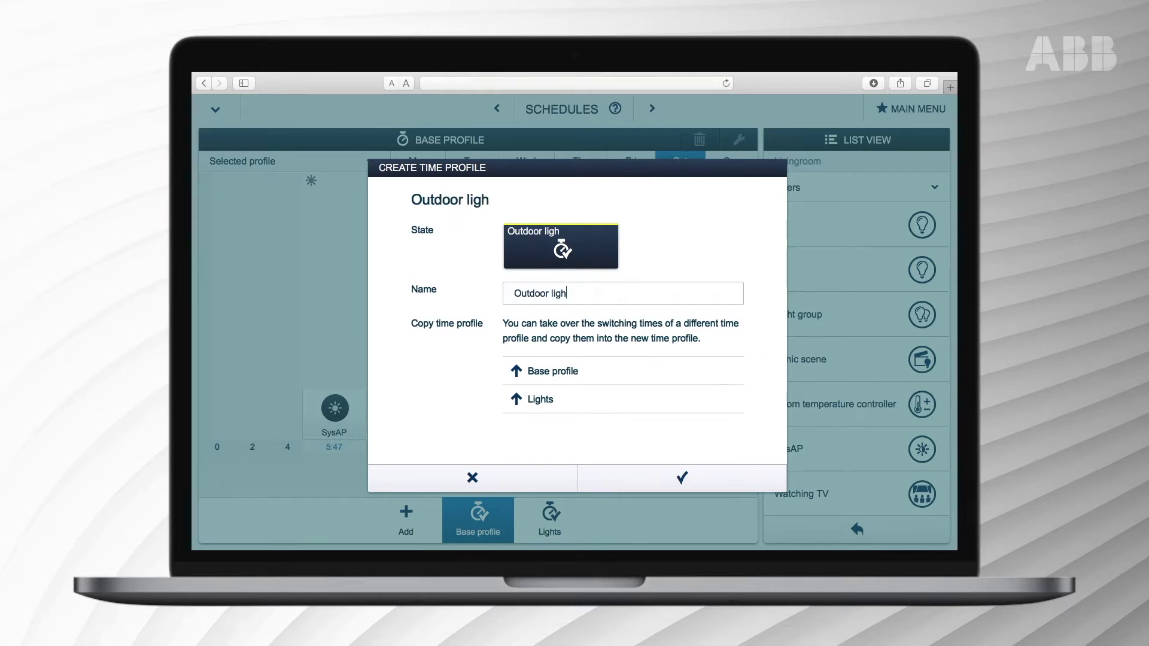
text(ting)
click(668, 486)
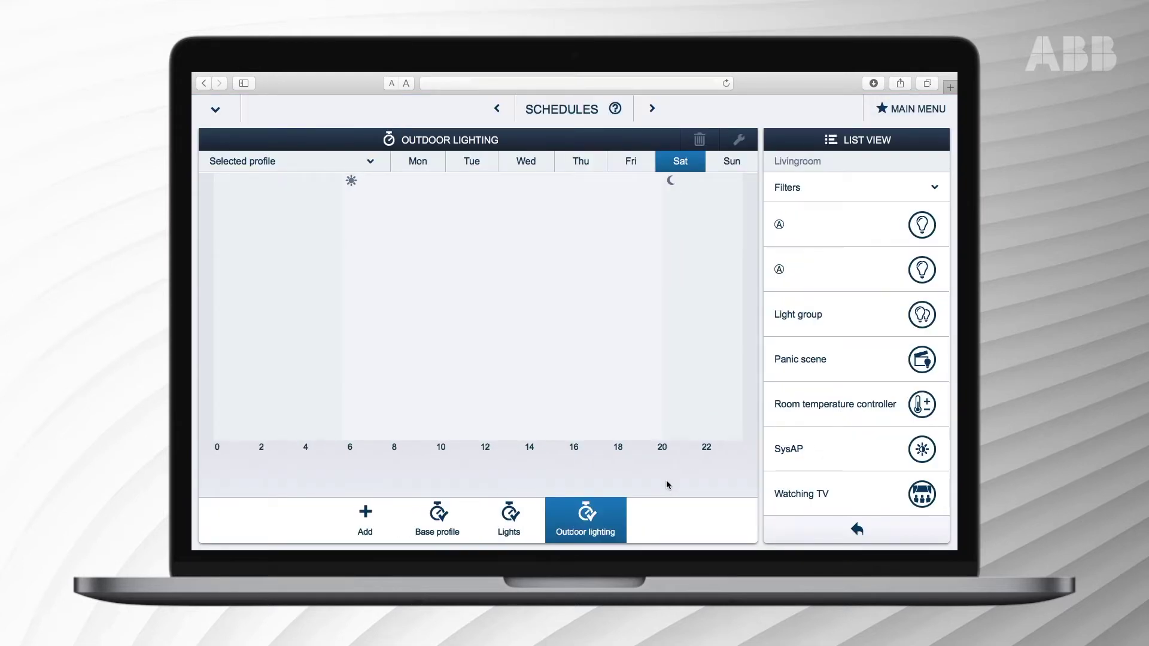
Step: Save a sunset-tied 20:11 switch-on point for the first light, repeating Monday to Friday
click(850, 219)
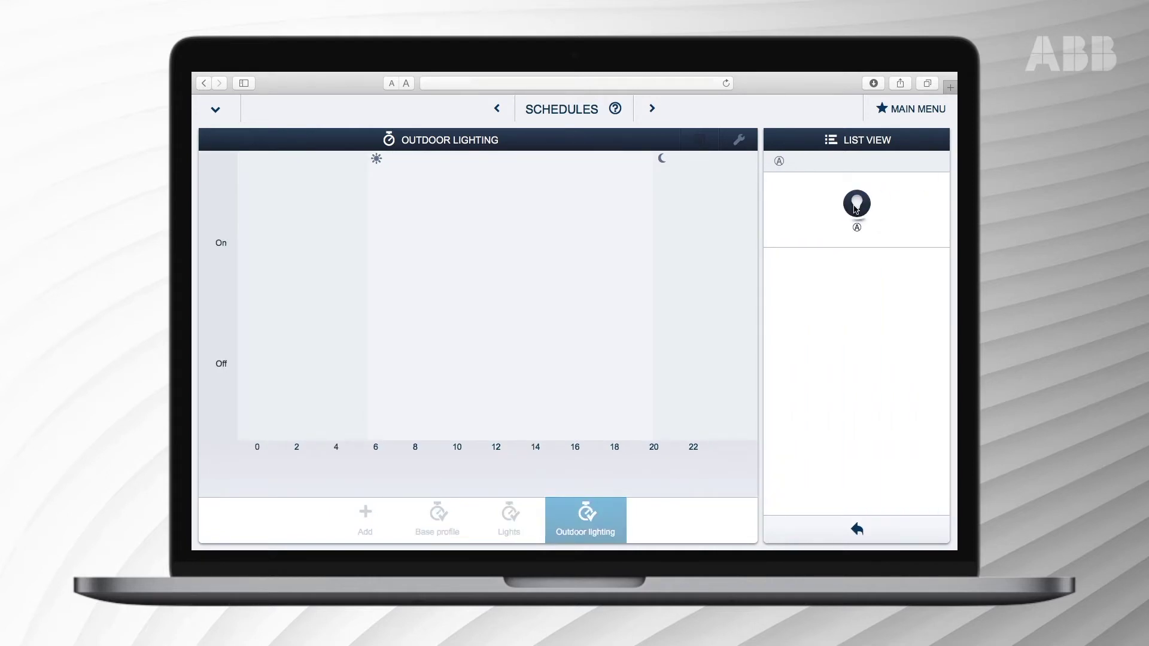
drag(856, 206, 586, 238)
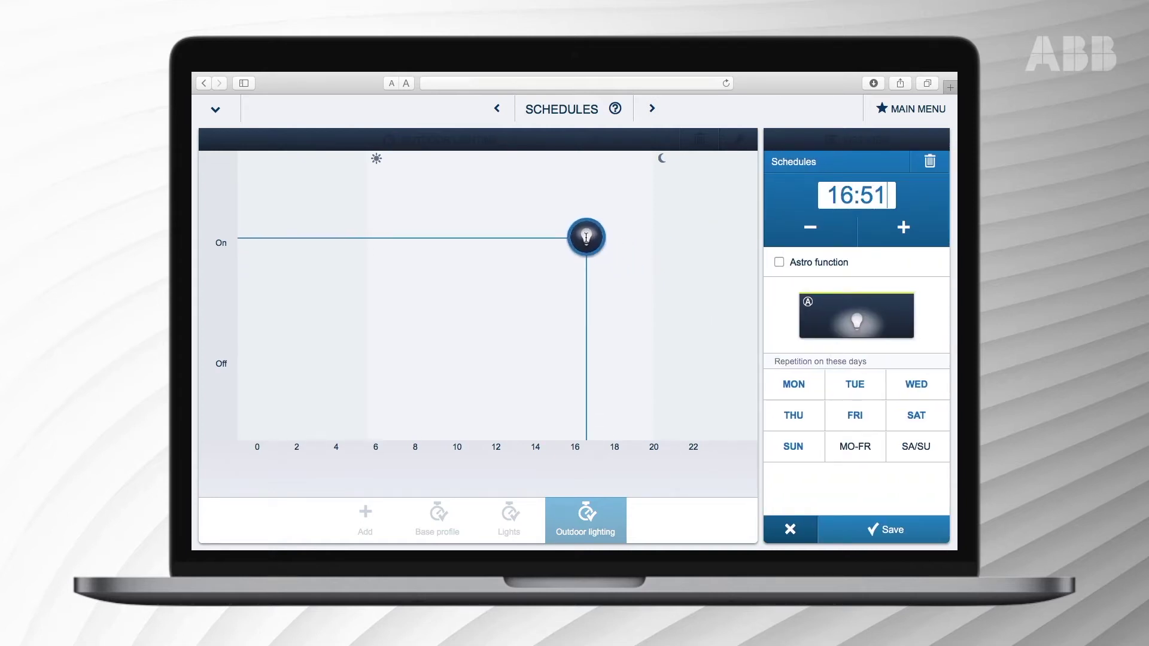
drag(587, 238, 654, 242)
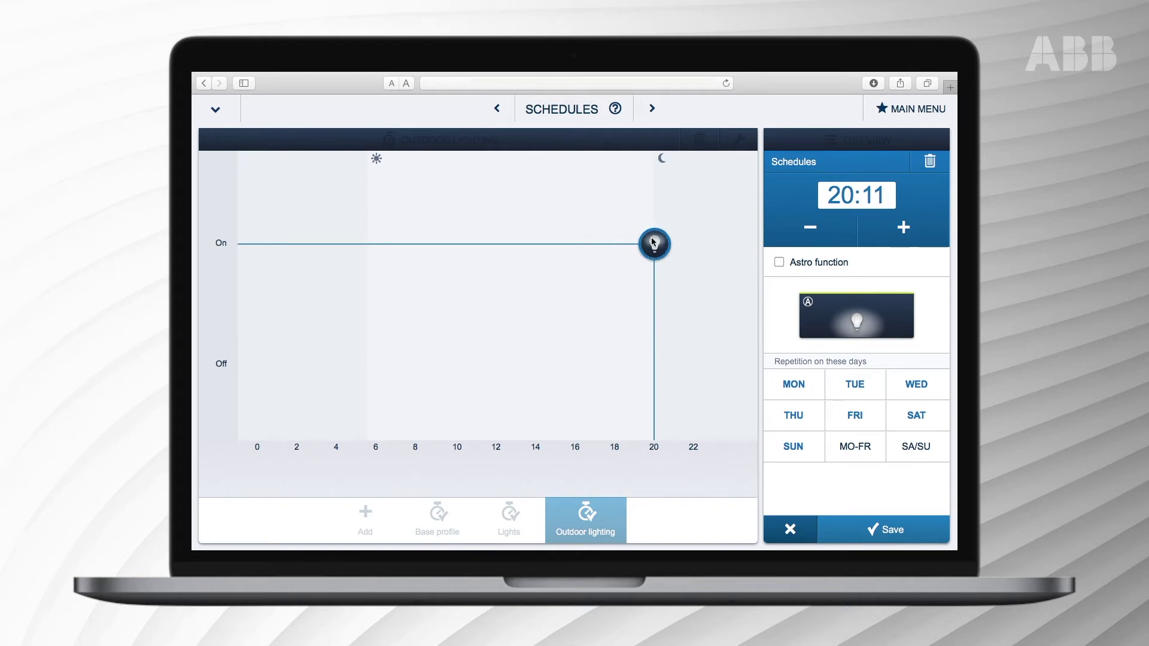
click(778, 263)
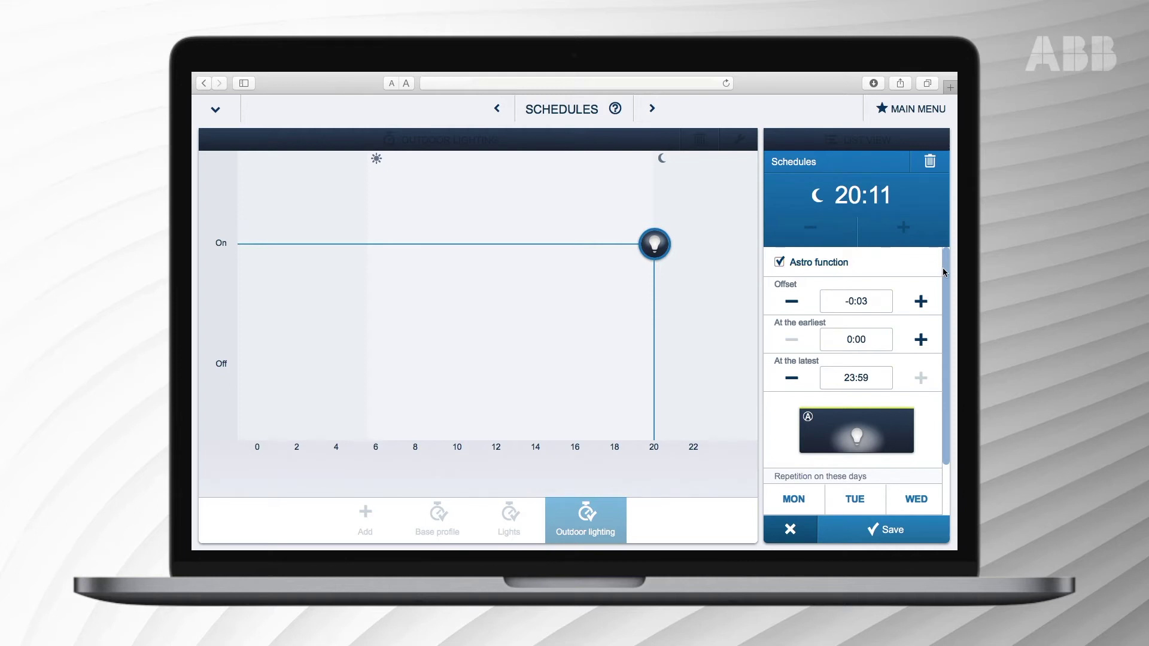
drag(942, 267, 942, 360)
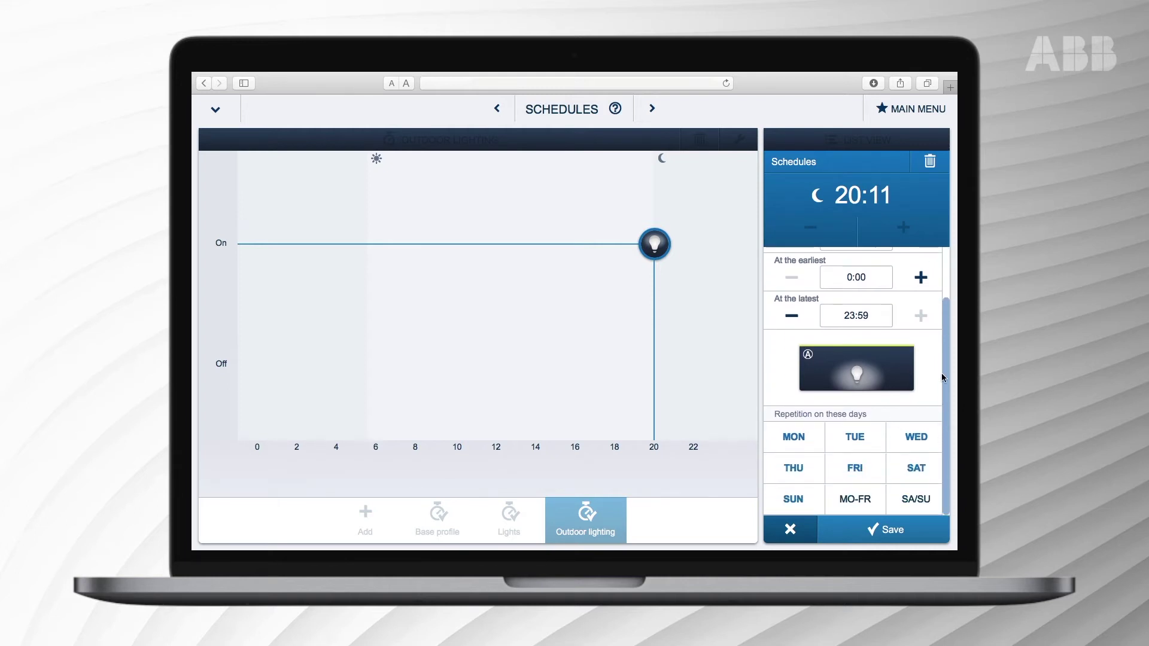
click(914, 467)
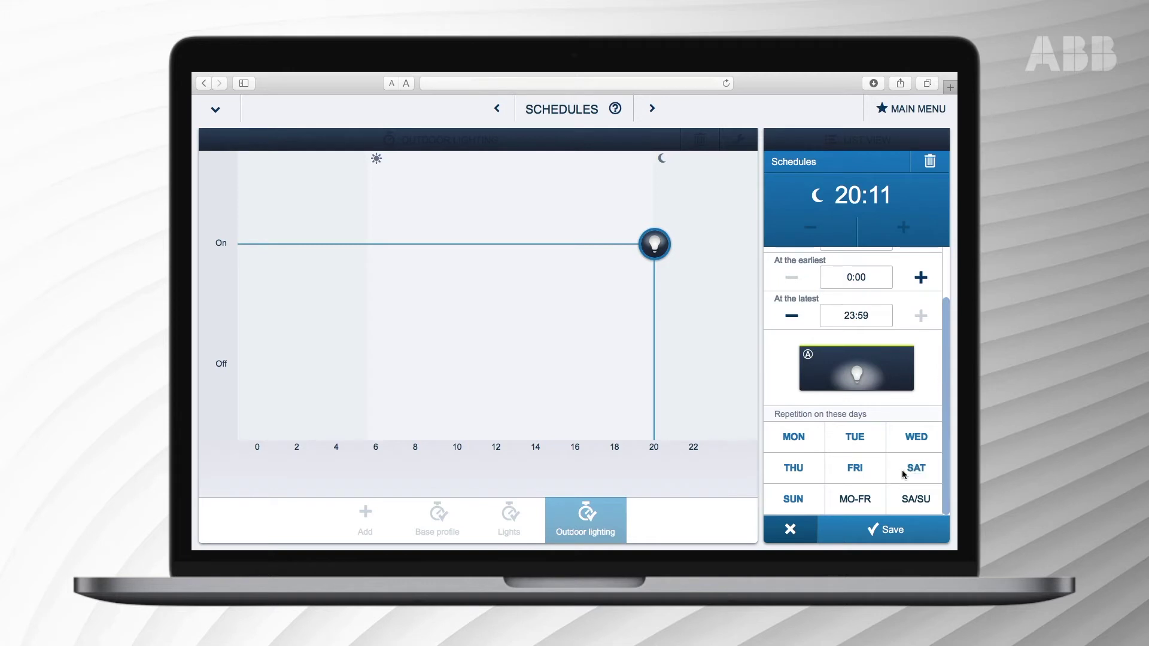
click(789, 501)
click(849, 510)
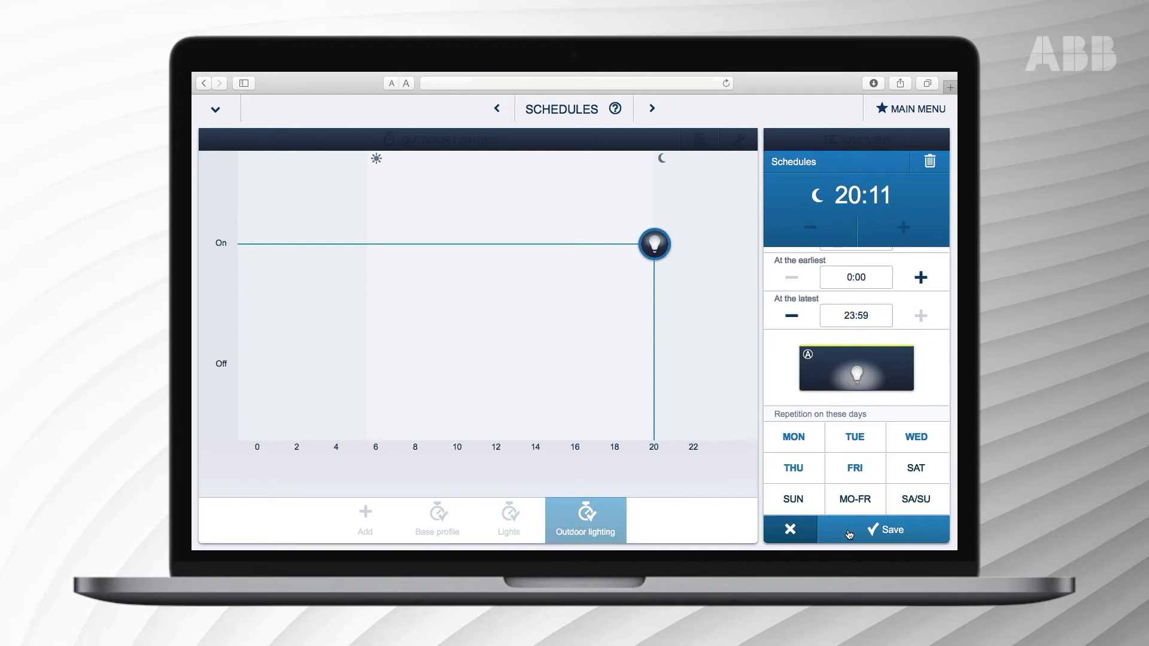
click(848, 532)
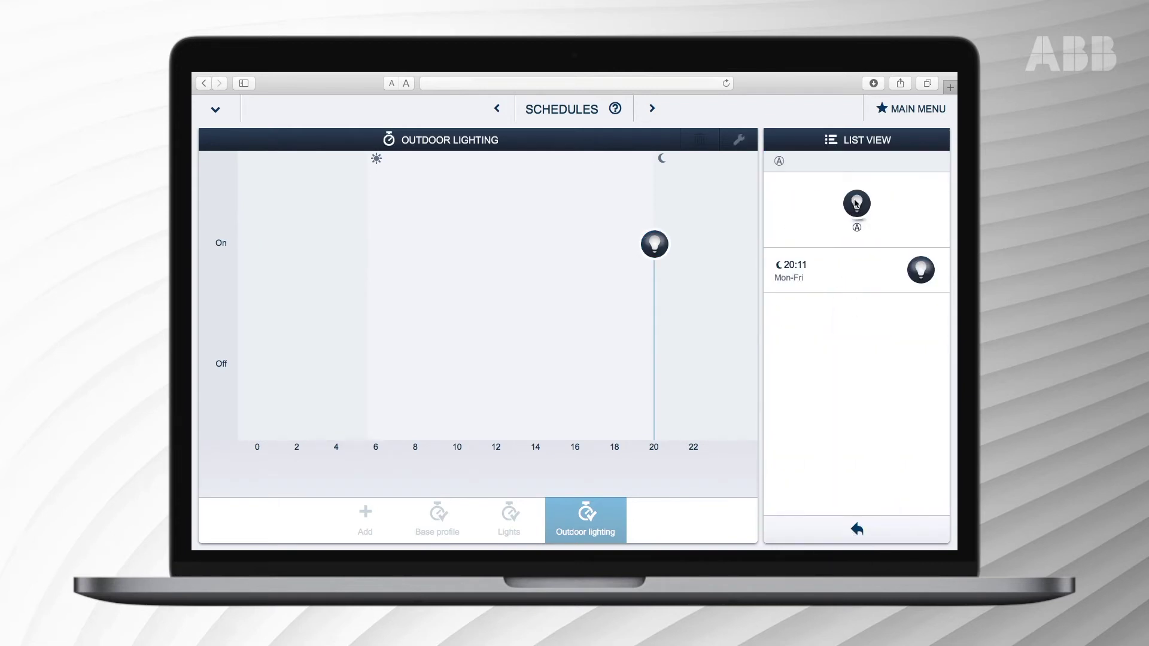
Step: Save a sunrise-tied 9:17 switch-off point for the outdoor light
drag(856, 204, 439, 381)
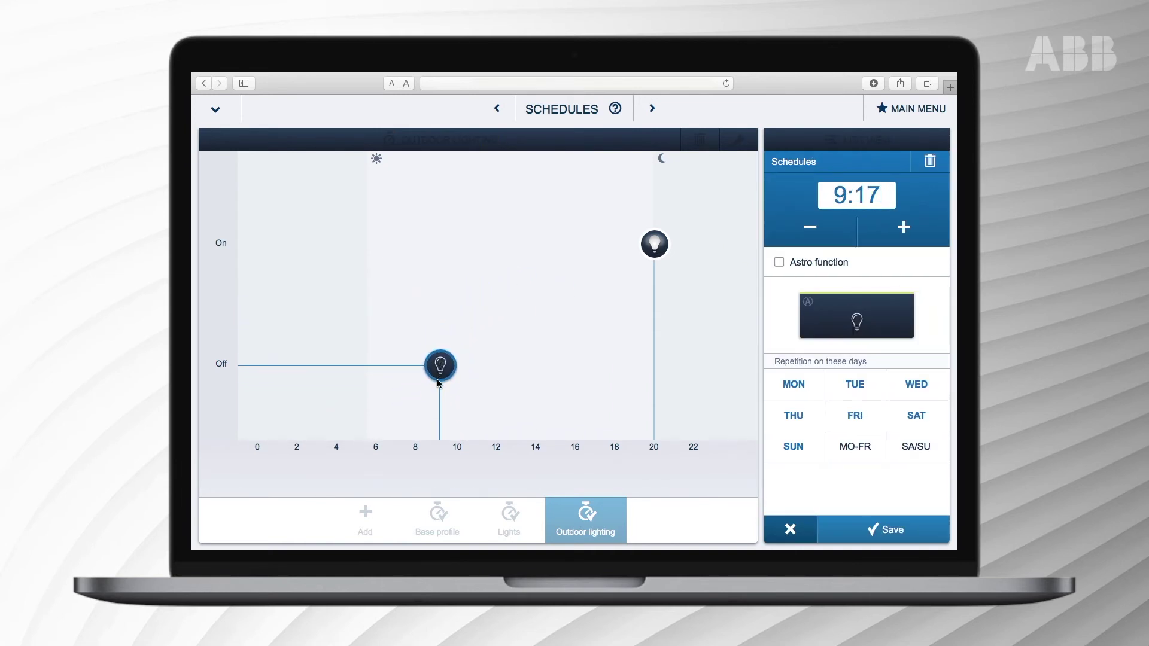
click(779, 262)
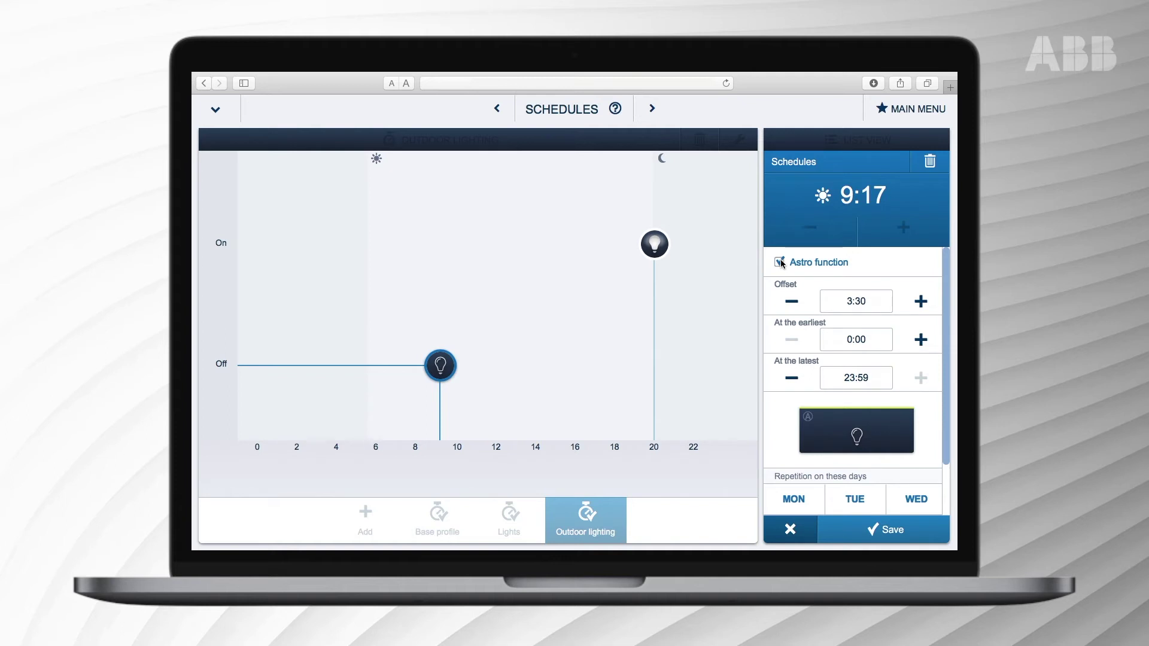
scroll(952, 411, down, 2)
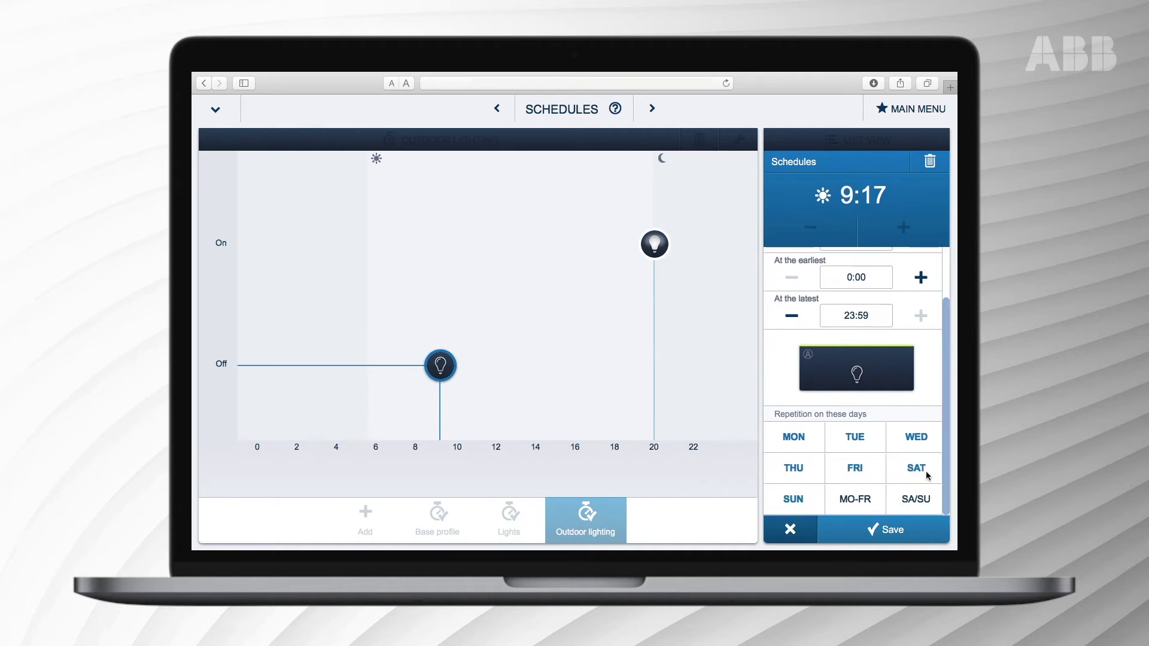
click(896, 536)
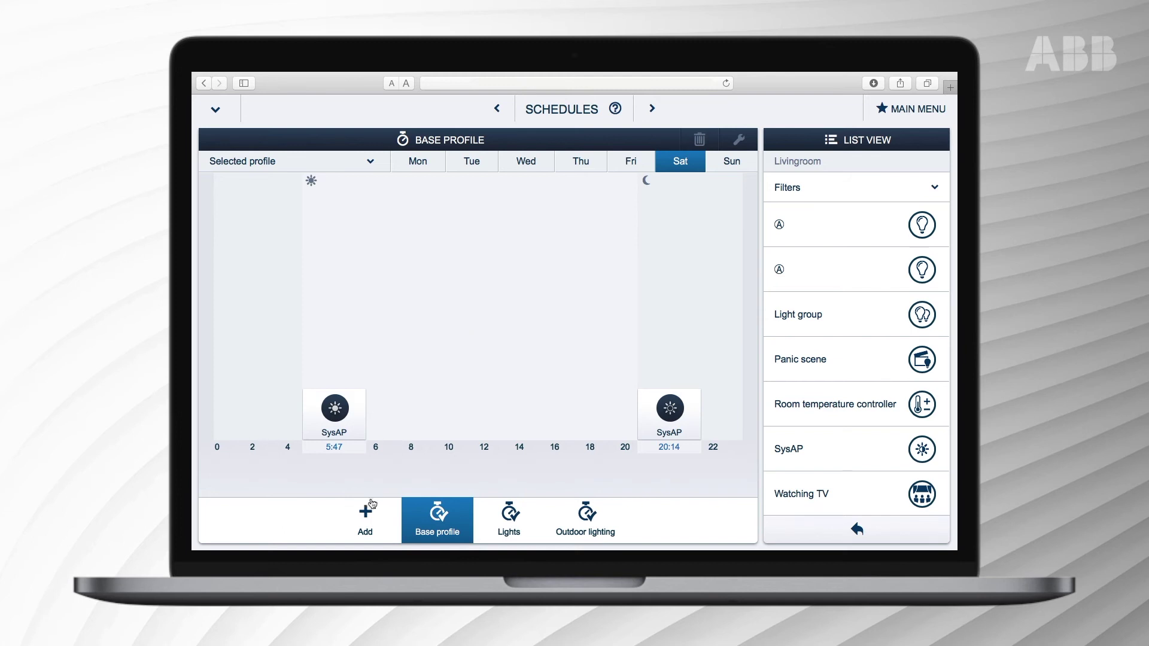
Step: Create a presence simulation named 'Presence' that copies the Lights profile's switching times
click(365, 520)
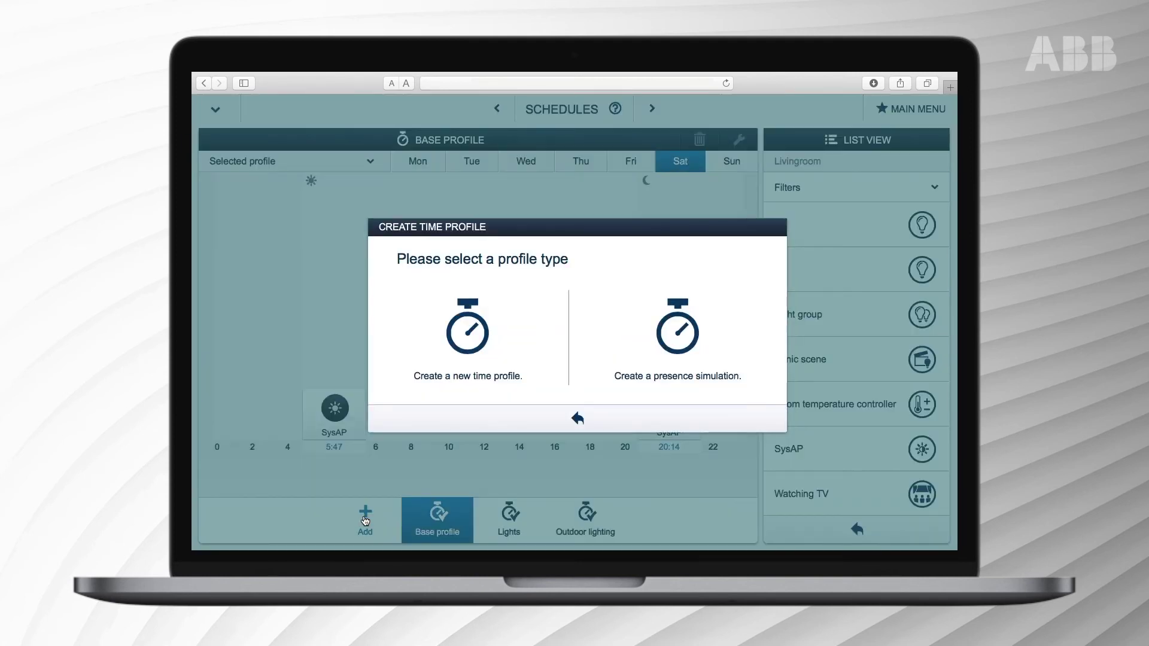
click(668, 334)
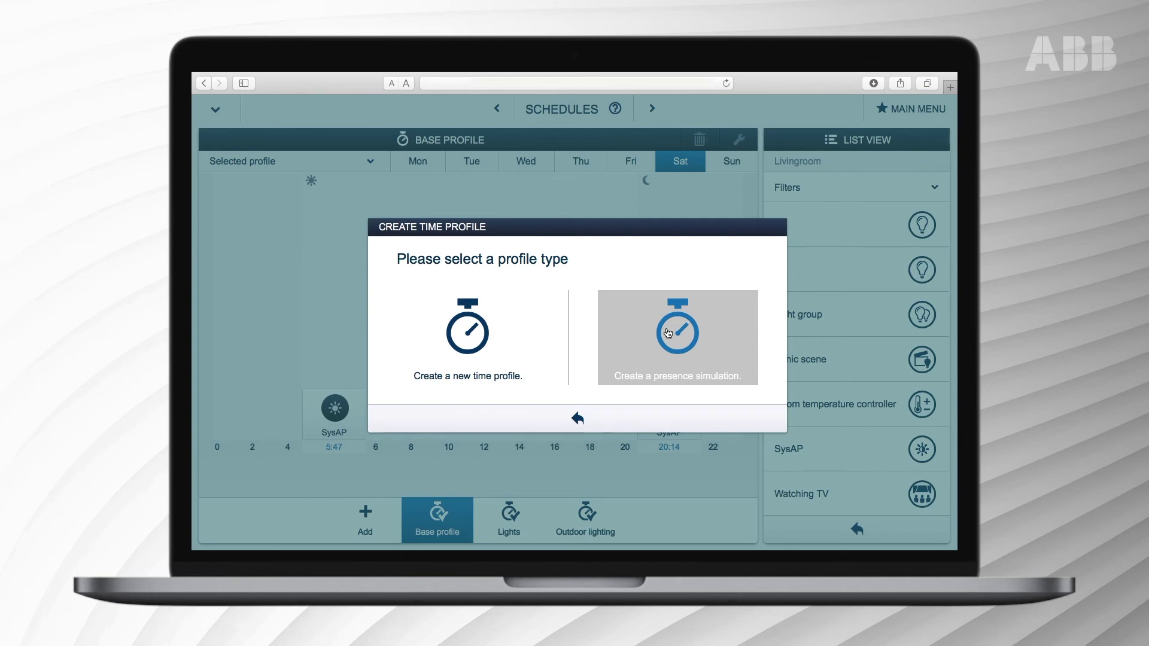
scroll(668, 334, down, 3)
click(690, 414)
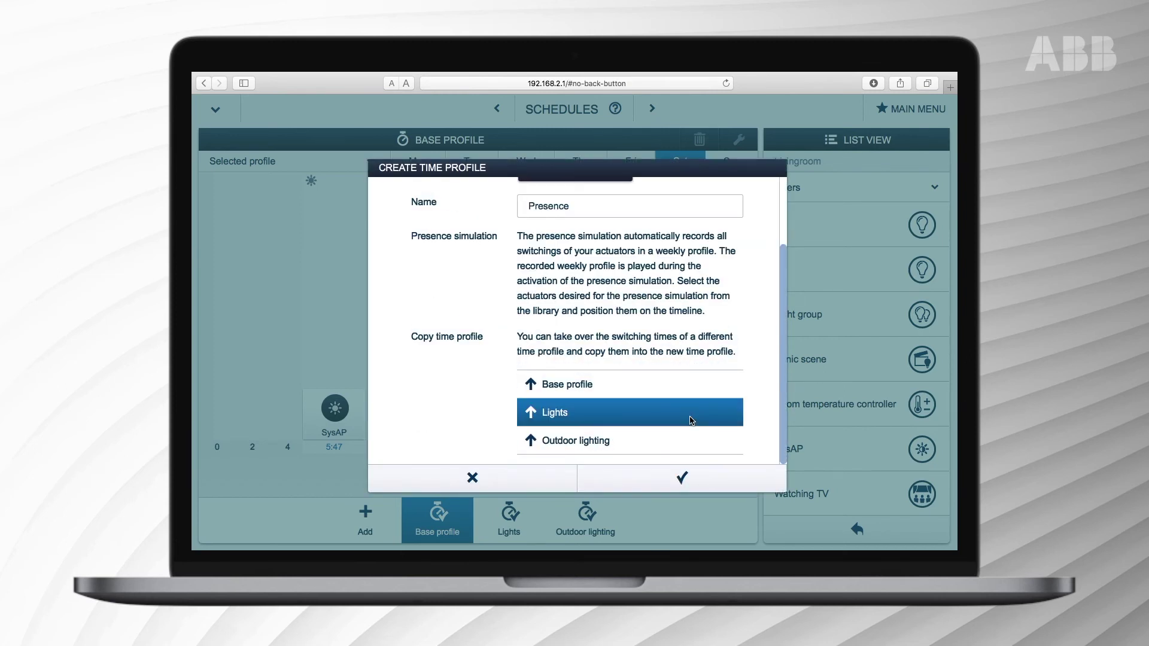
click(692, 477)
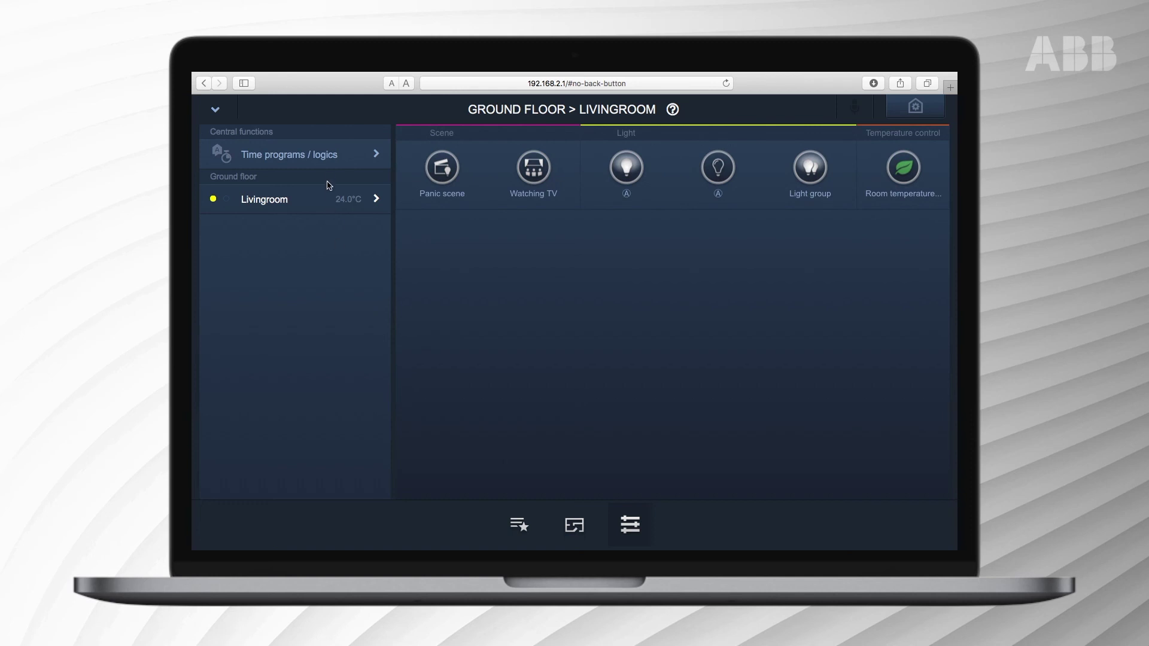
Step: List the four schedules under Time programs / logics and switch off the Lights schedule
click(330, 158)
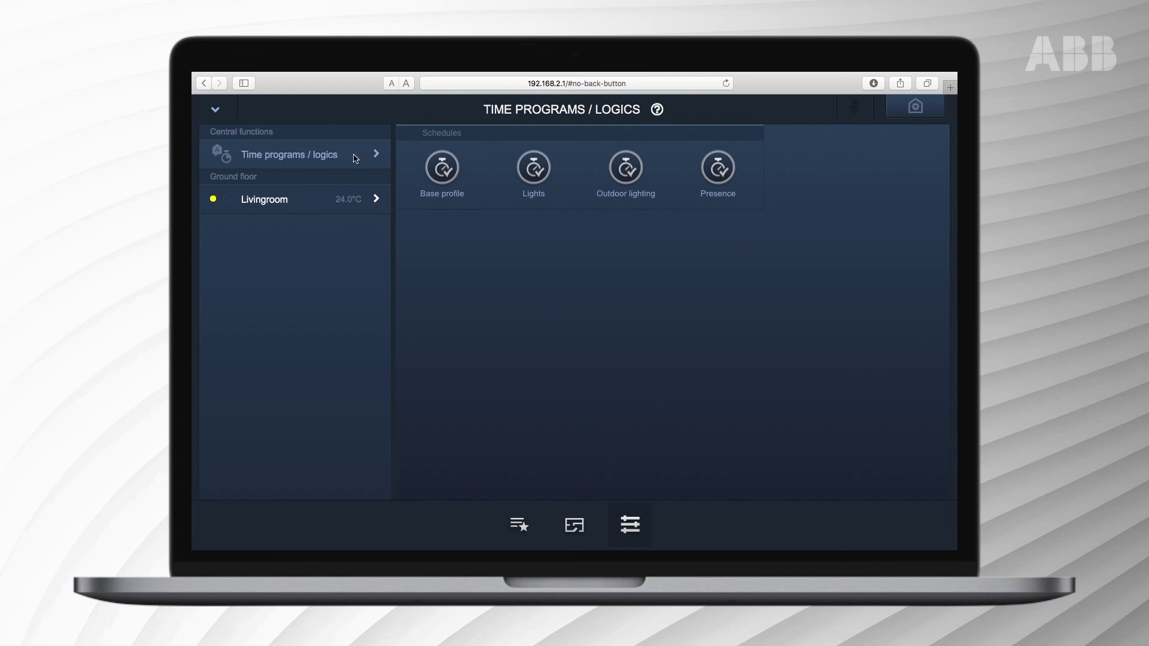
click(530, 172)
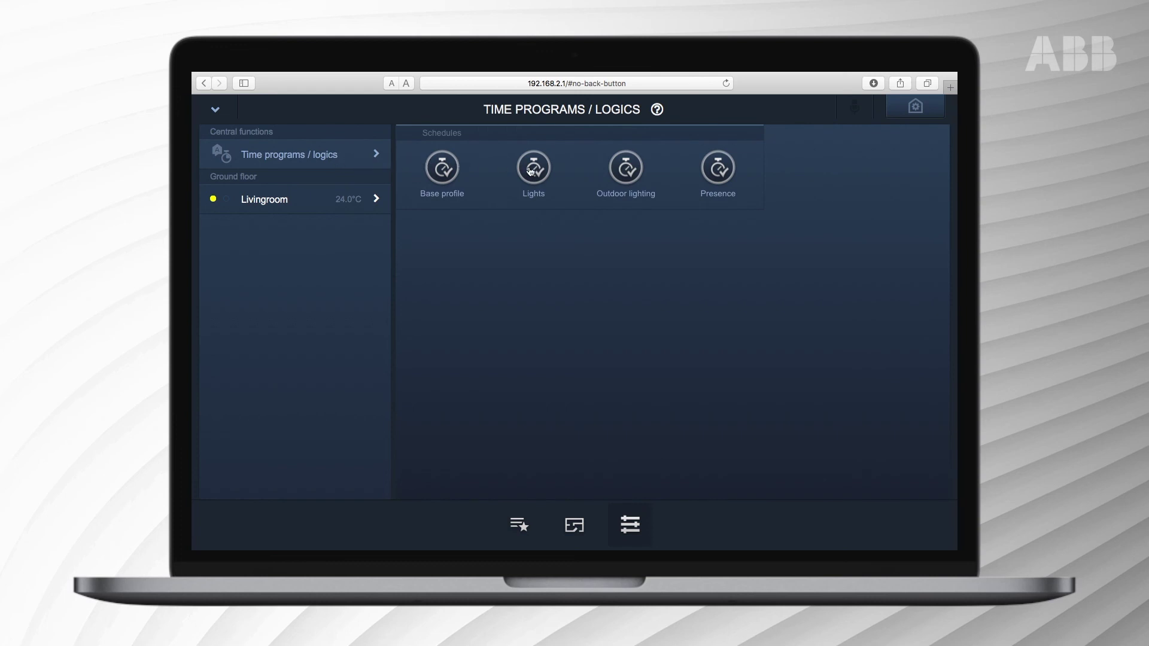